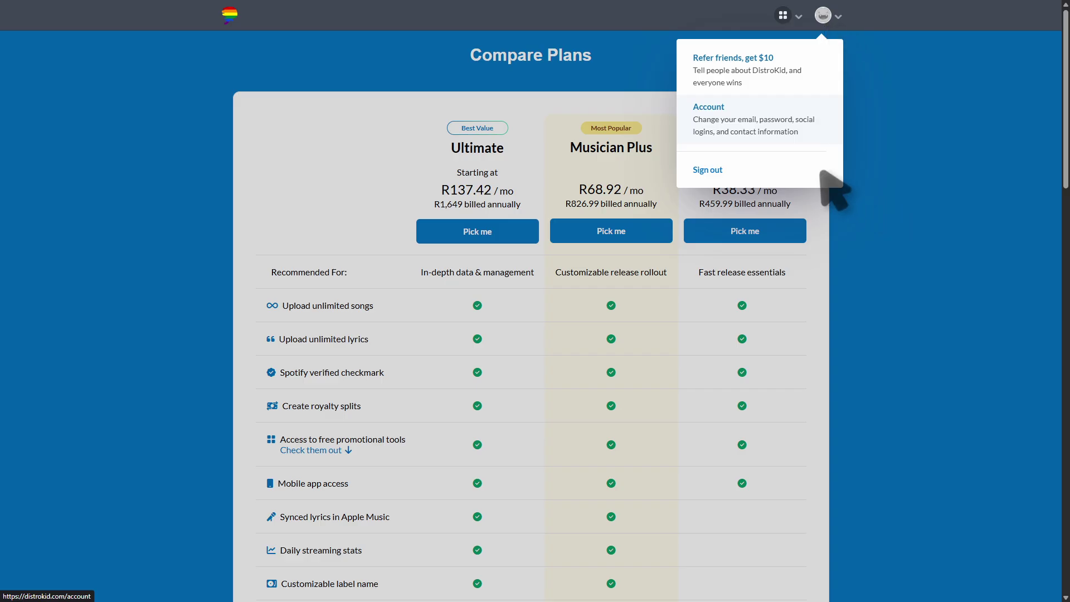
Go to the Account contact page and reveal the empty new and confirm password fields.
click(719, 132)
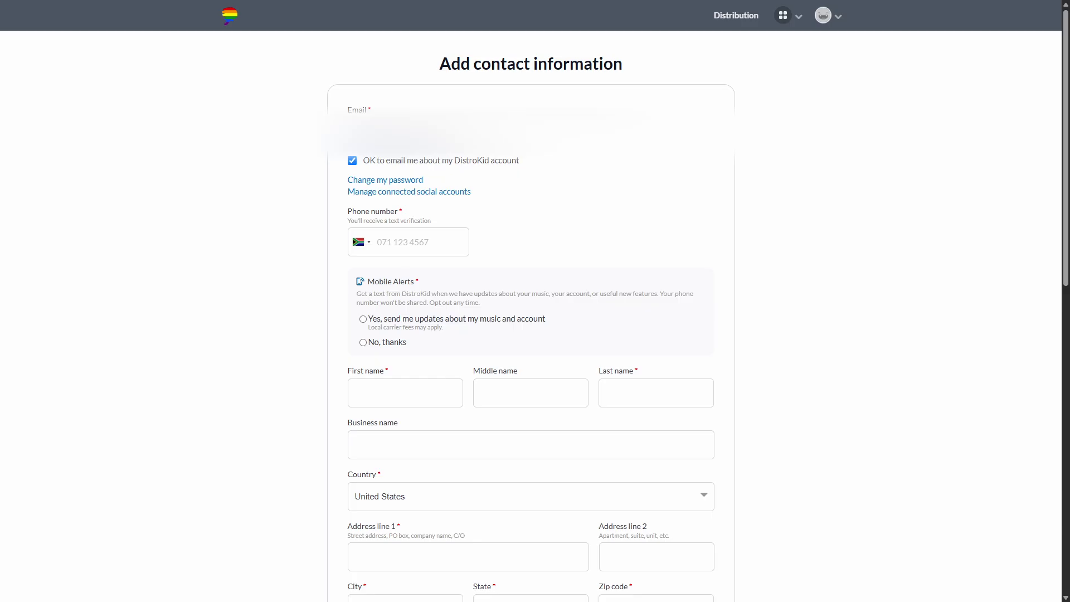
click(385, 180)
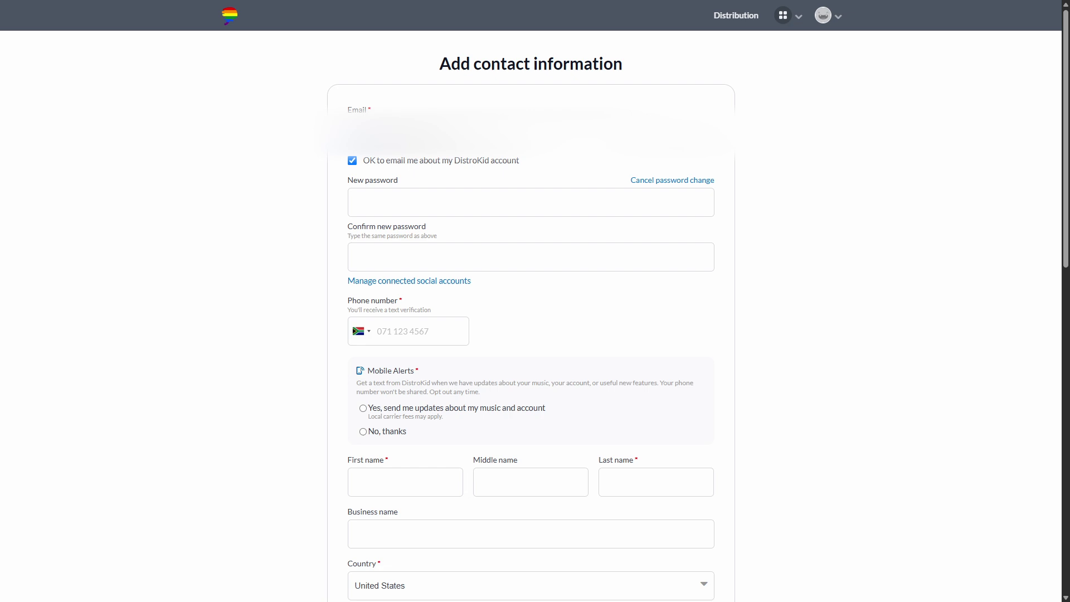
scroll(536, 334, down, 6)
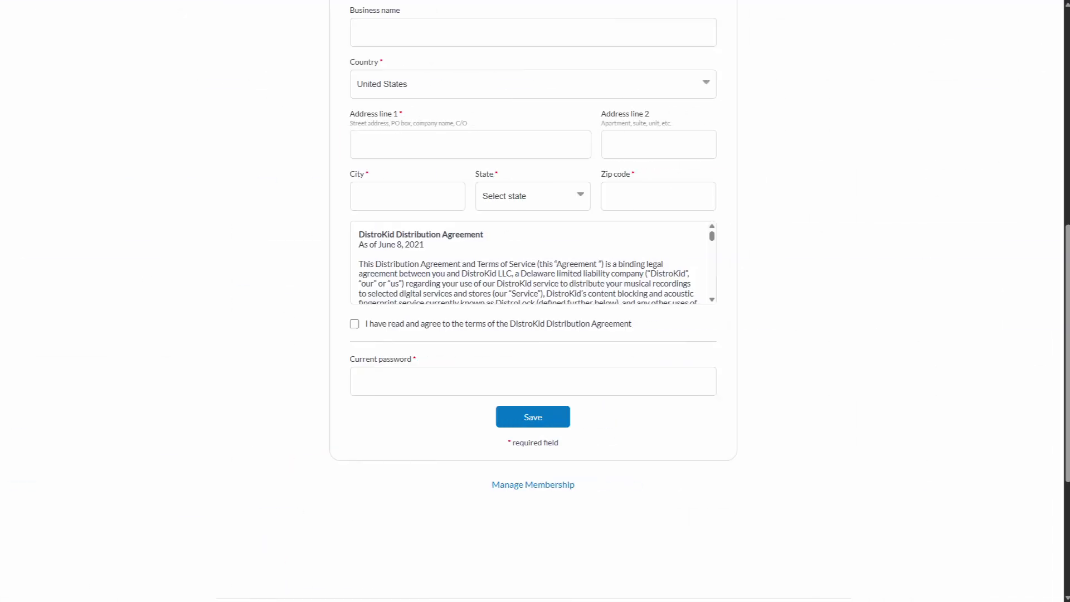